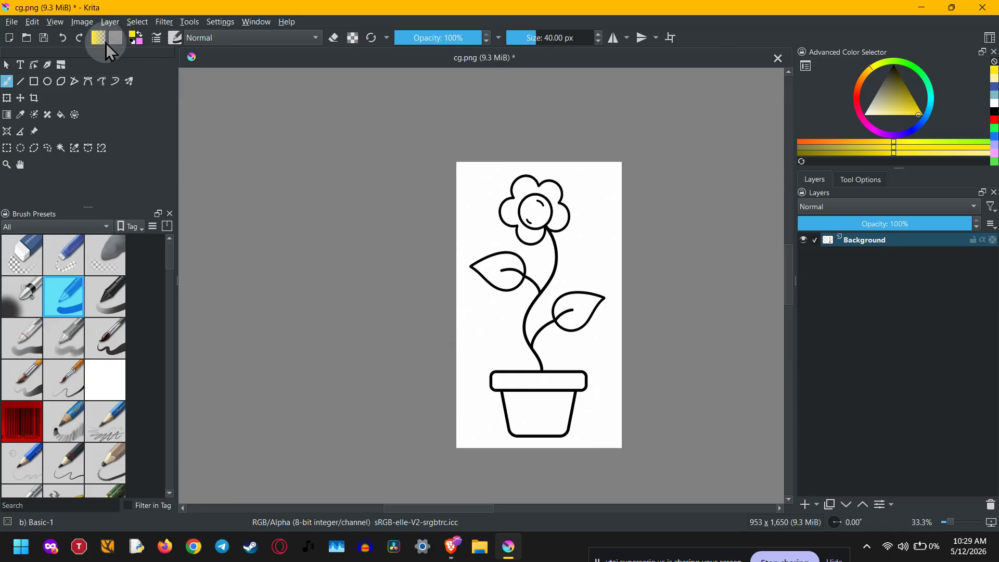
Open the canvas resize dialog and set the canvas width to 1553 px with proportions constrained
click(81, 21)
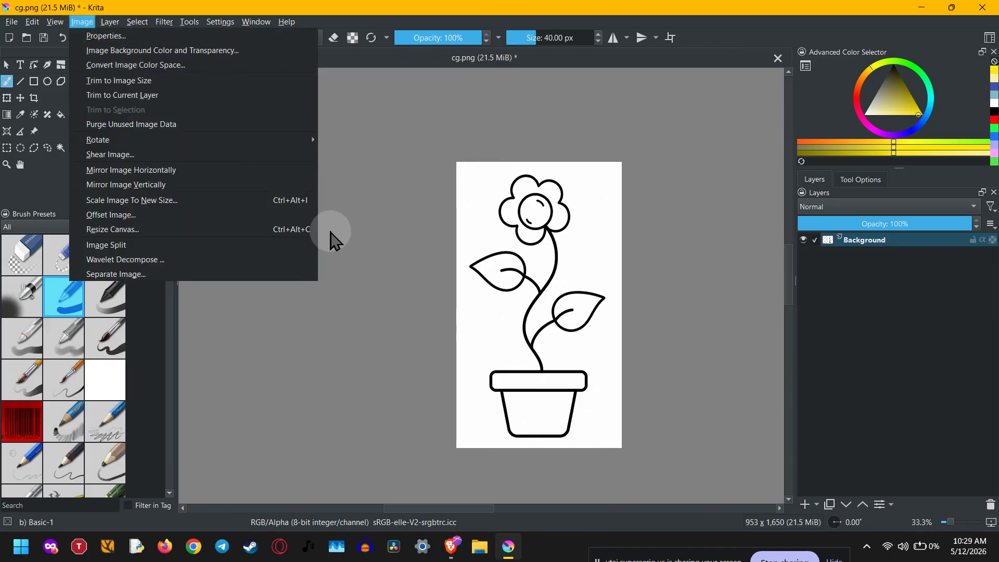
click(300, 236)
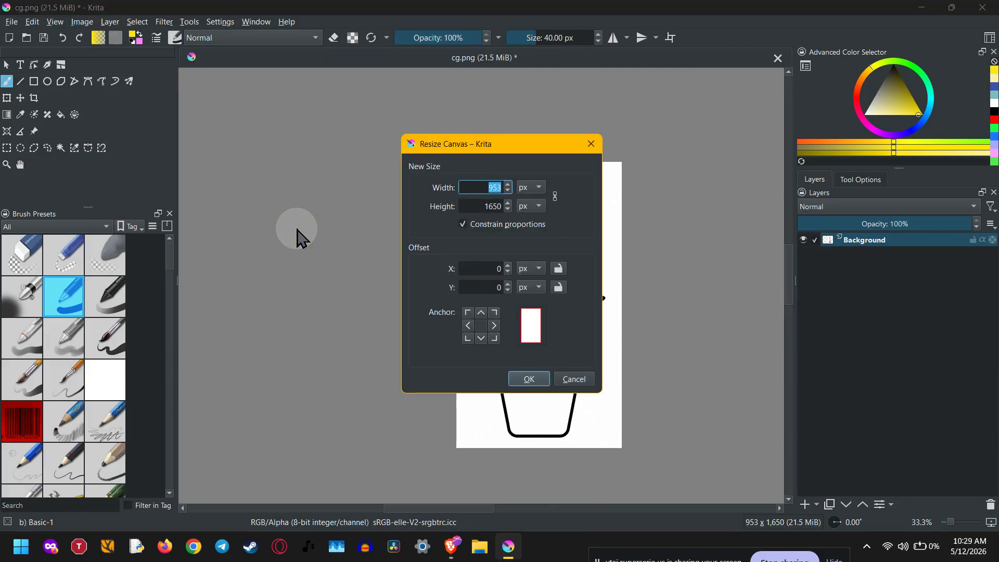
key(Home)
text(1)
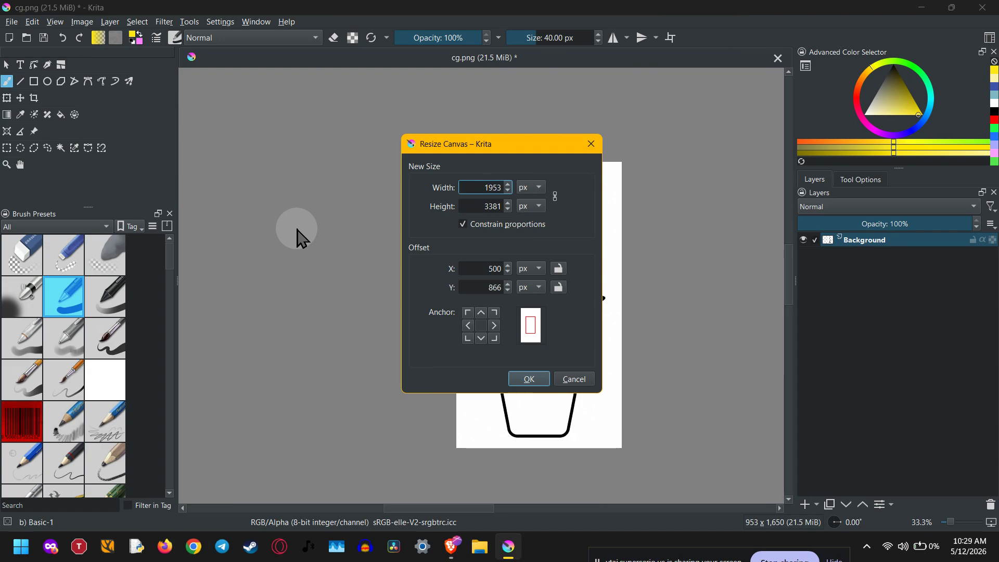
key(BackSpace)
text(5)
Anchor the existing image at the top-left corner and apply the canvas resize
click(469, 327)
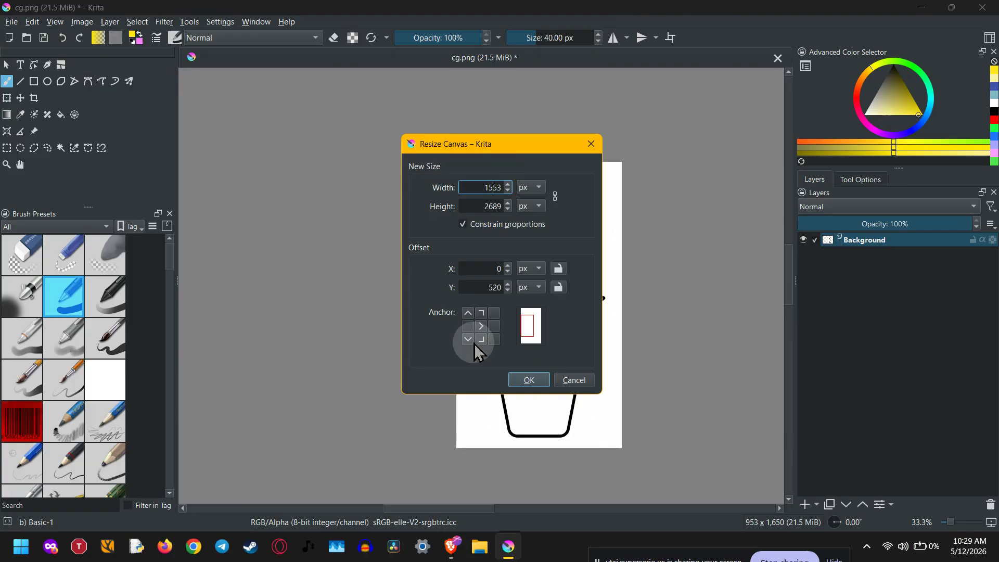
click(470, 312)
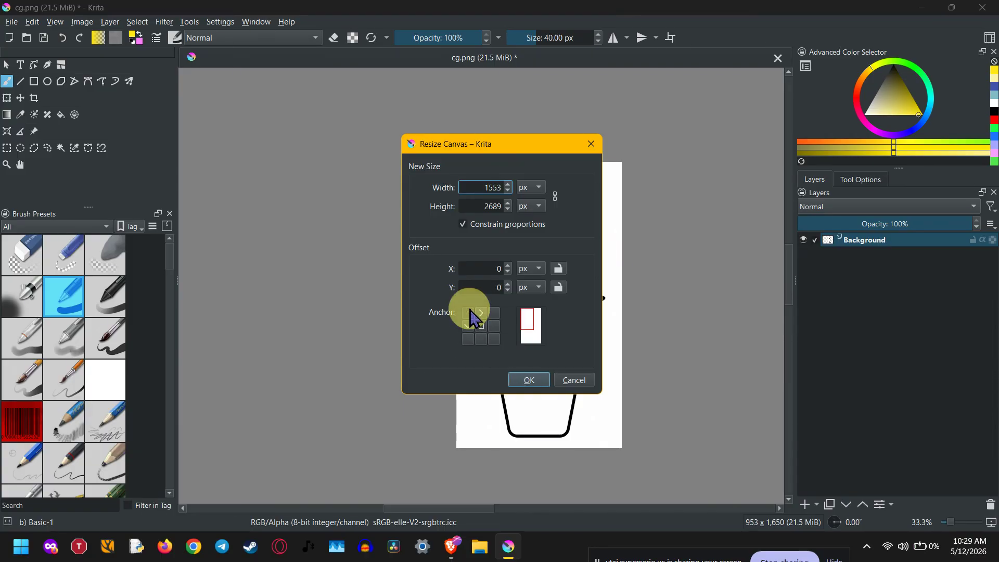
click(480, 327)
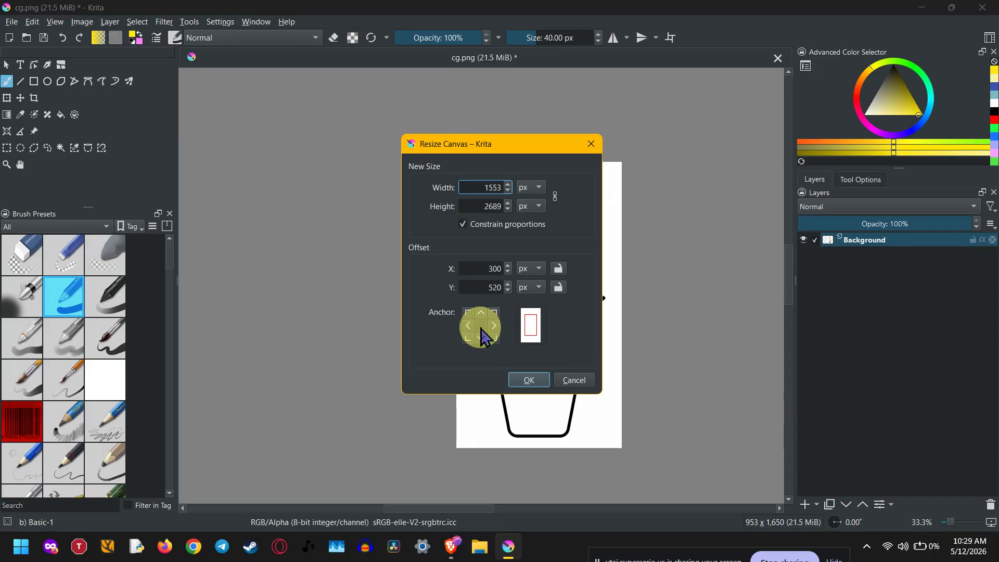
click(494, 339)
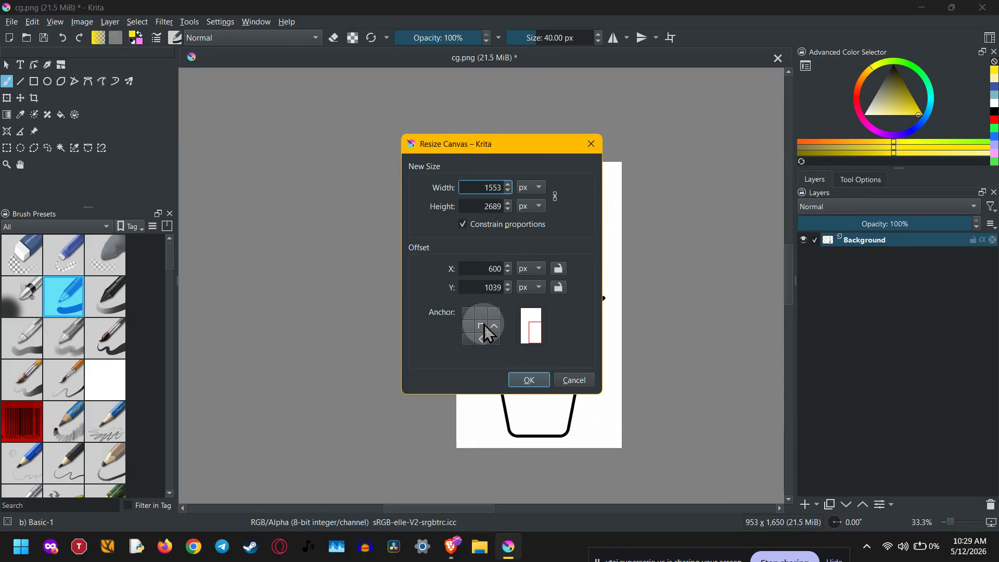
click(484, 325)
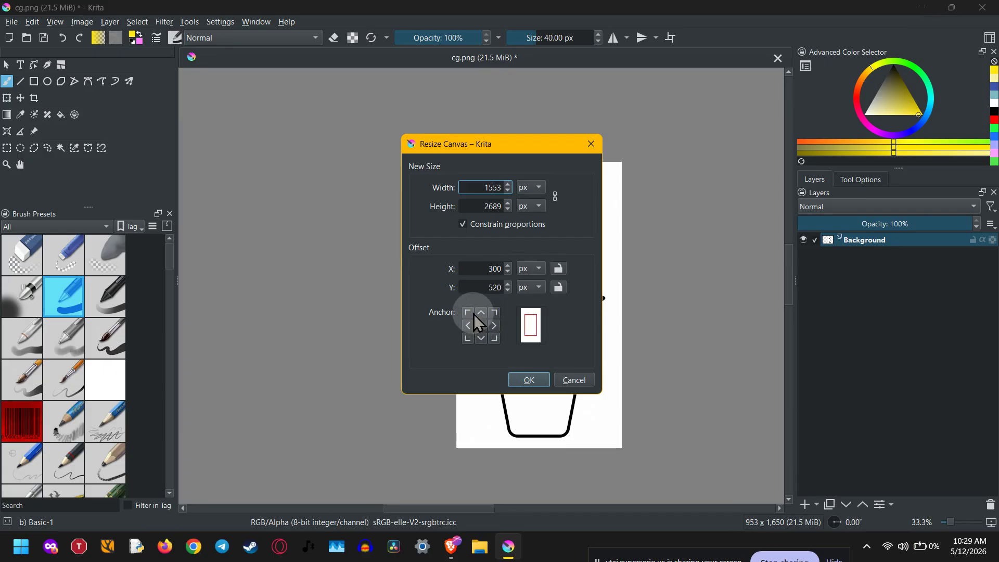
click(467, 323)
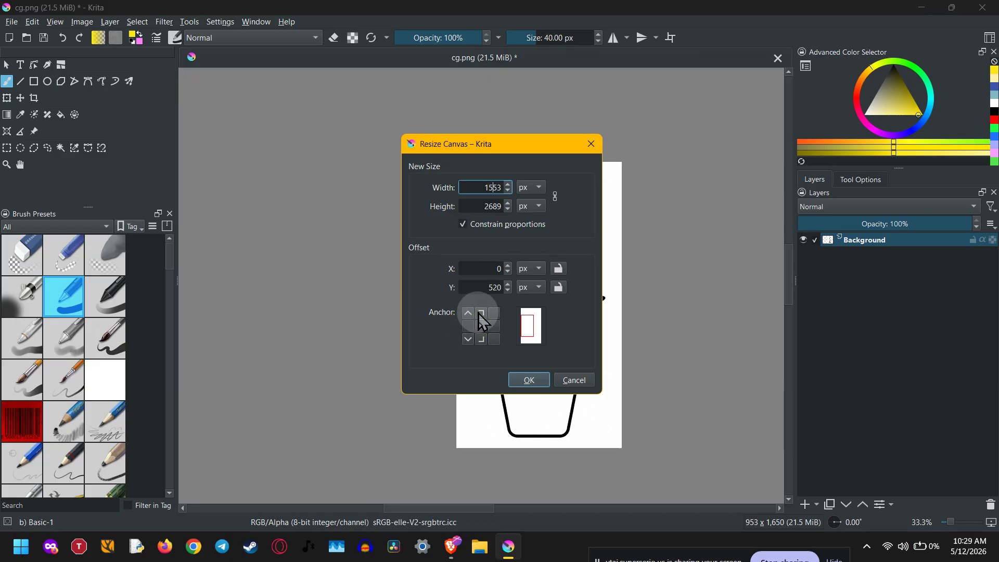
click(480, 313)
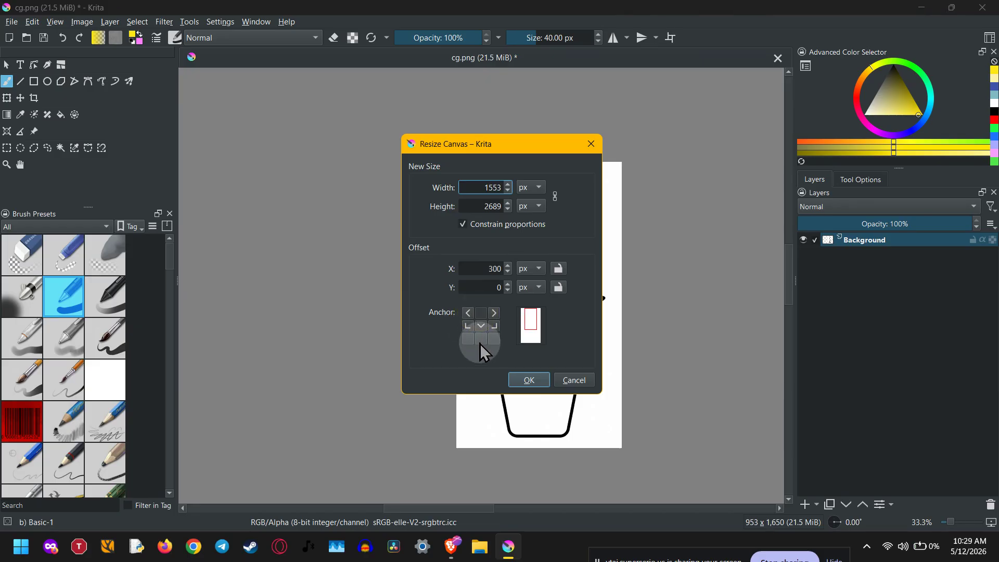
click(470, 315)
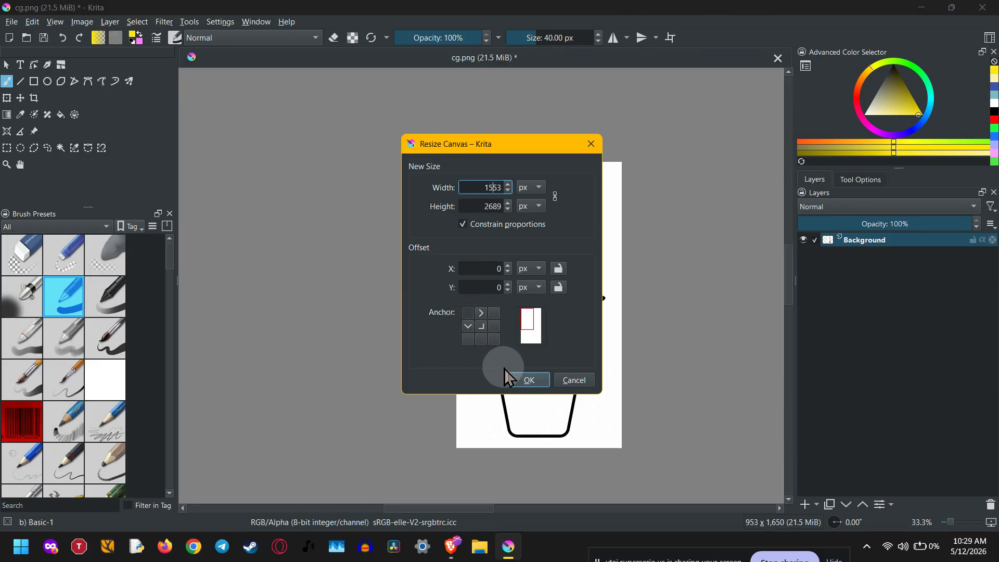
click(513, 380)
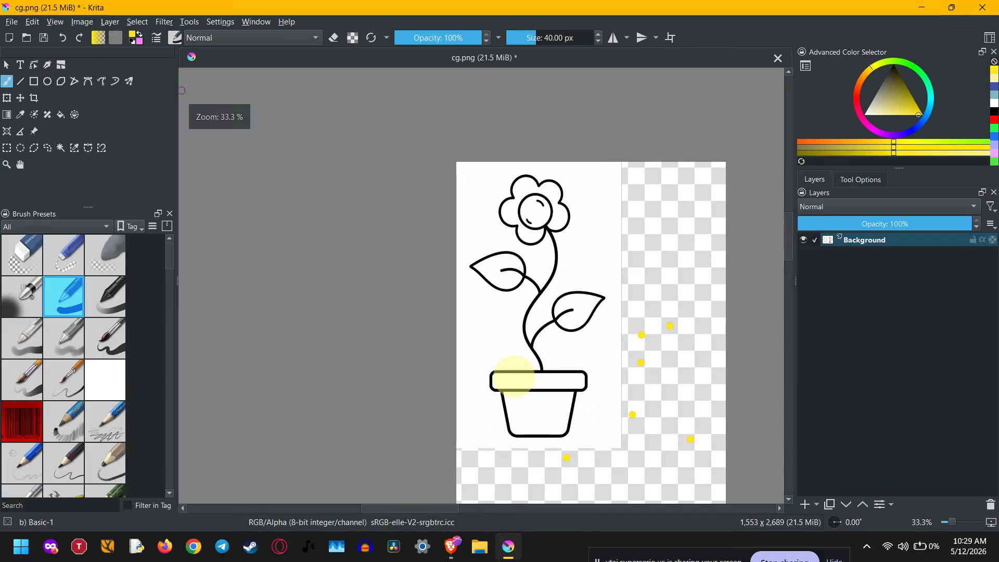
Paint a small yellow dot on the transparent area to the right of the flower drawing
scroll(571, 398, down, 1)
drag(607, 419, 546, 293)
scroll(569, 351, down, 1)
scroll(569, 351, up, 2)
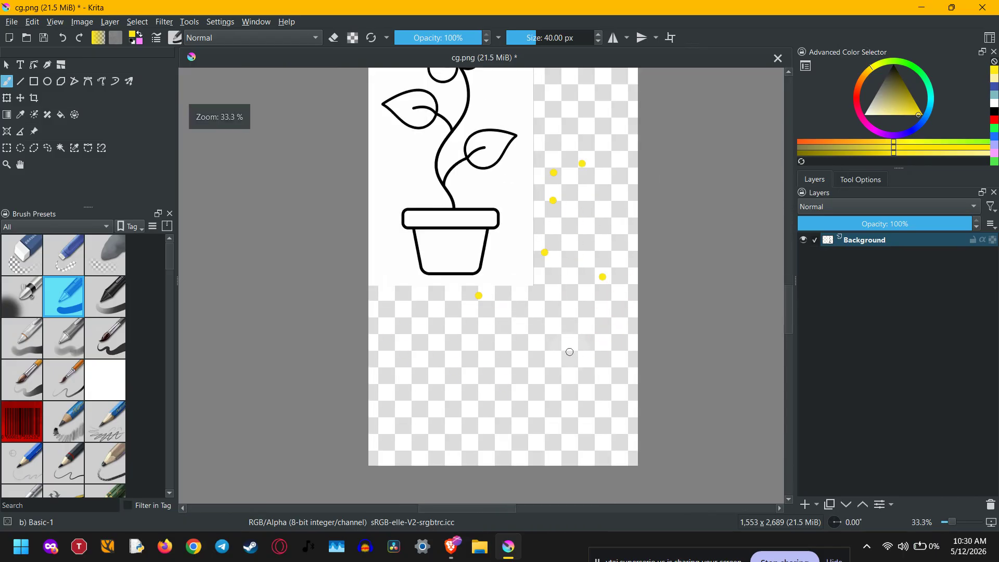
scroll(569, 352, up, 1)
mouse_move(508, 270)
mouse_down()
mouse_move(527, 378)
mouse_move(593, 463)
mouse_move(582, 430)
mouse_up()
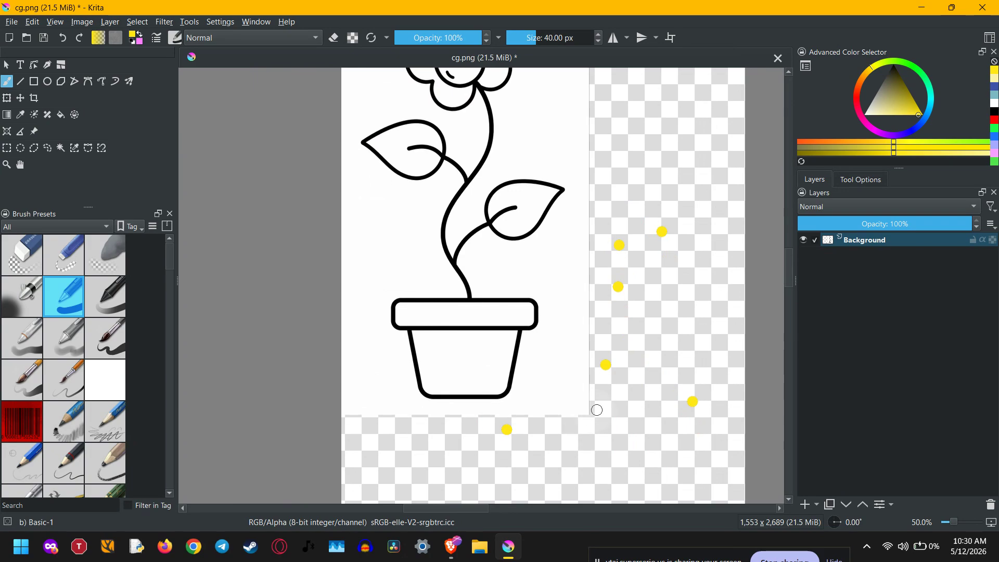
click(695, 345)
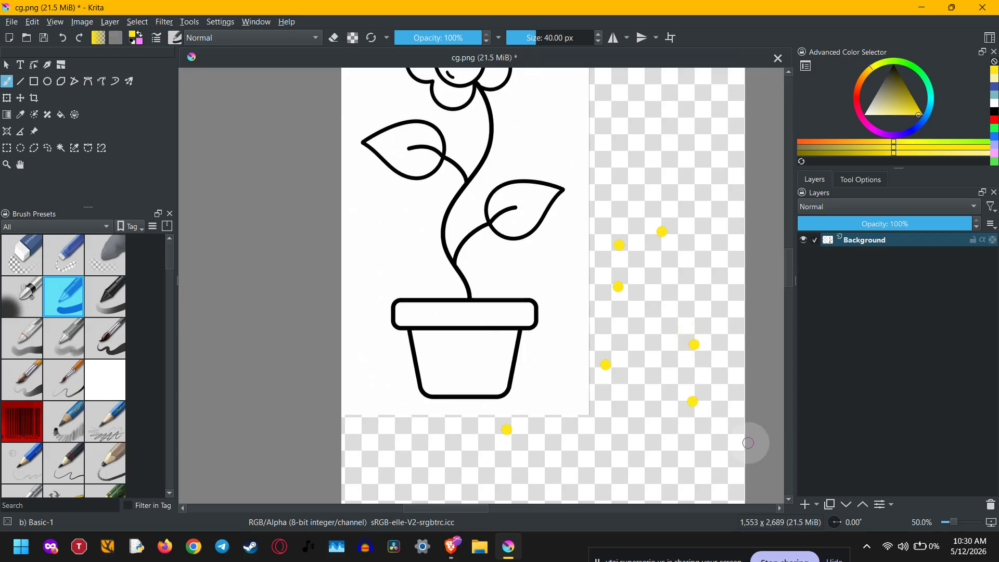
Draw a vertical yellow stroke beside the flower and undo it
scroll(685, 389, down, 1)
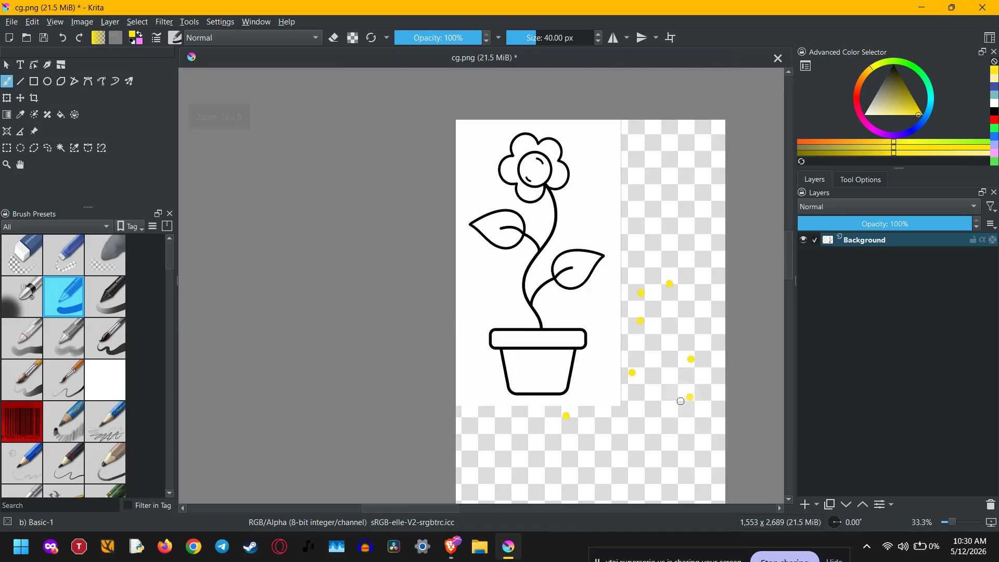
mouse_move(680, 401)
mouse_down()
mouse_move(642, 339)
mouse_move(593, 163)
mouse_move(586, 290)
mouse_up()
drag(582, 183, 579, 292)
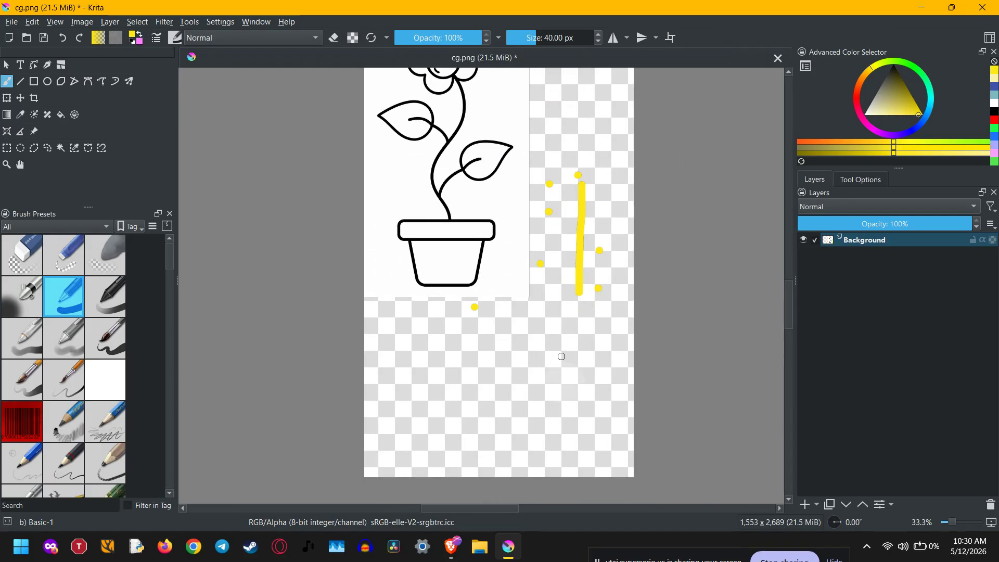
scroll(567, 416, up, 1)
key(ctrl+z)
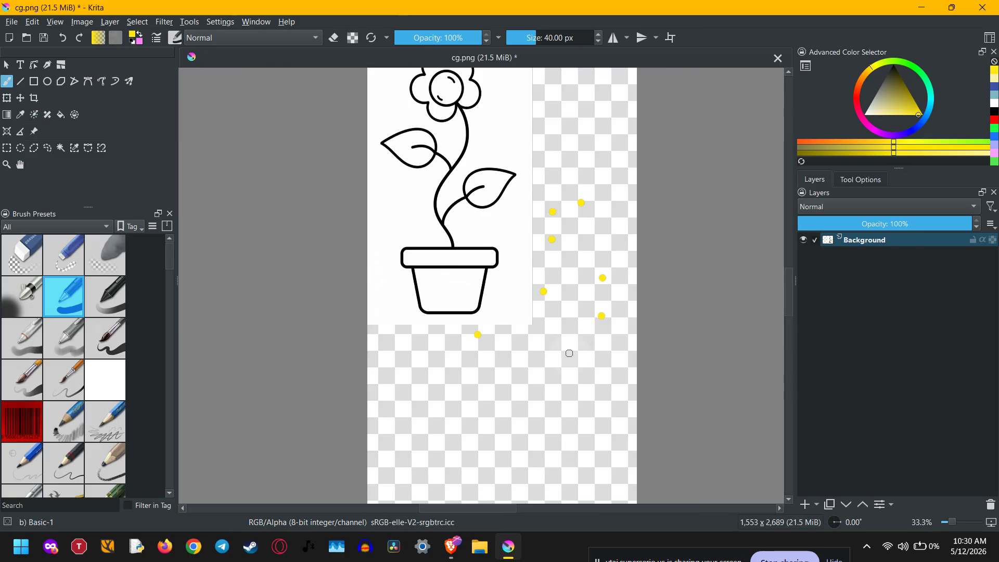
Scale the whole image down to 90% with constrained proportions
scroll(568, 353, down, 1)
mouse_move(573, 322)
mouse_down()
mouse_move(583, 348)
mouse_move(581, 340)
mouse_up()
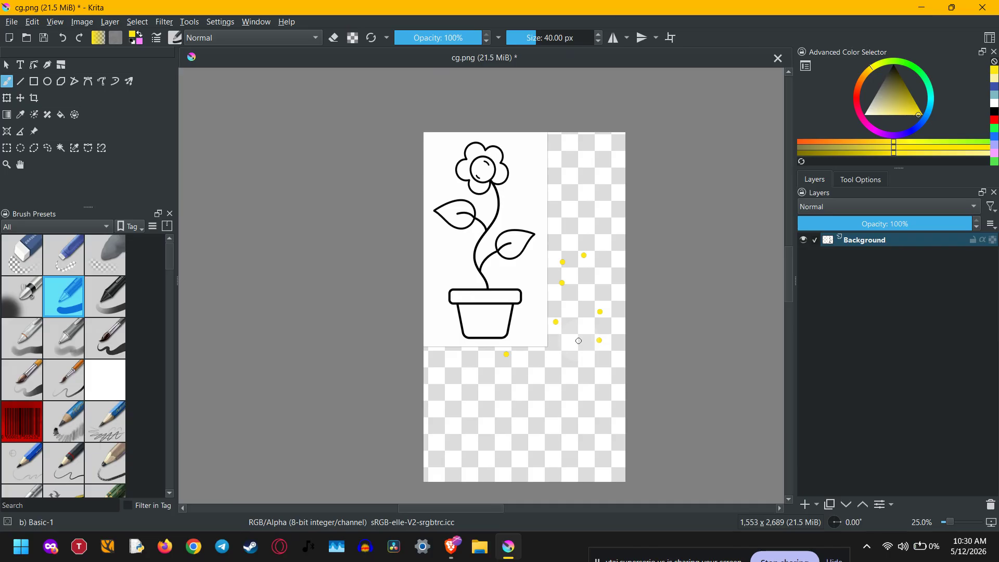
click(82, 21)
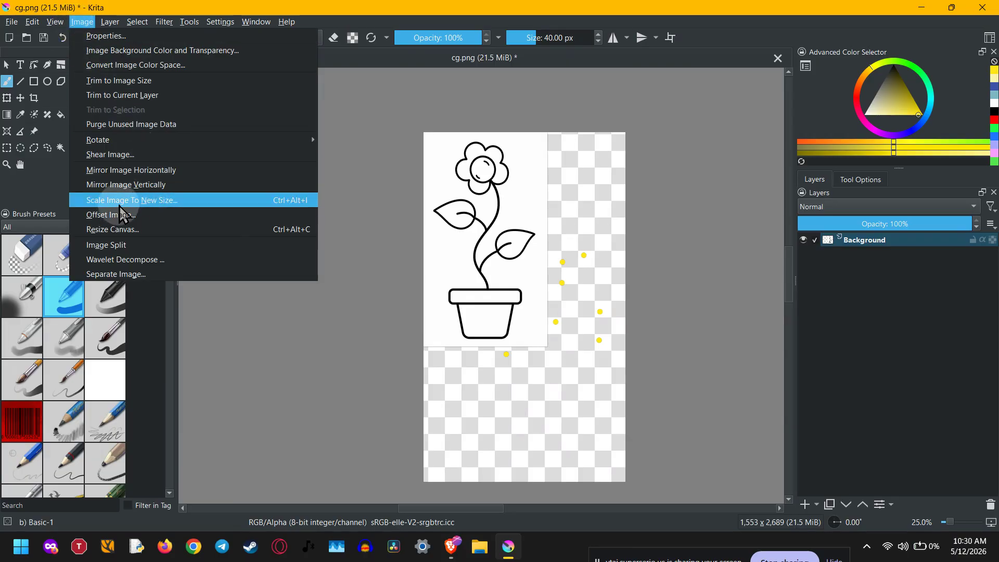
click(312, 204)
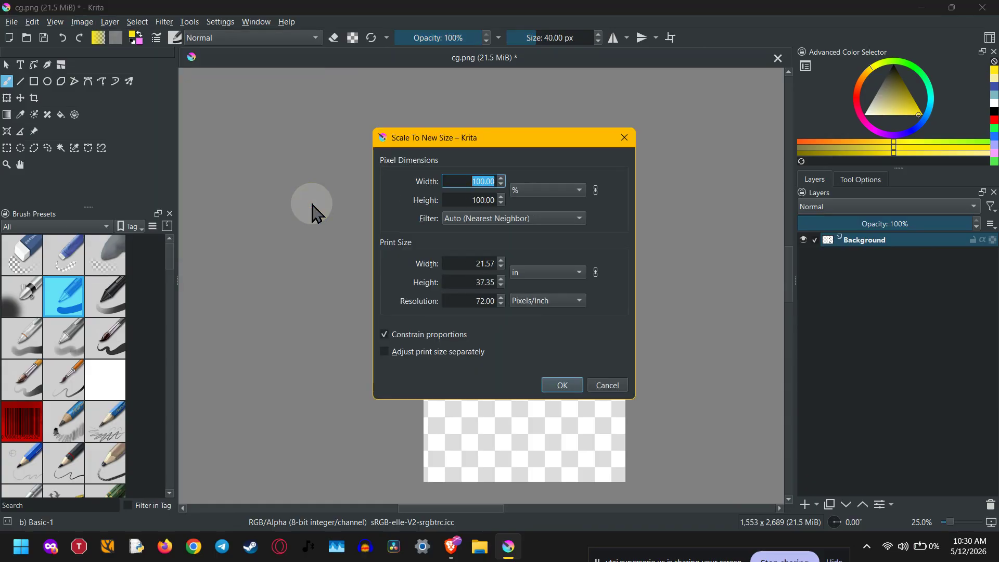
click(483, 181)
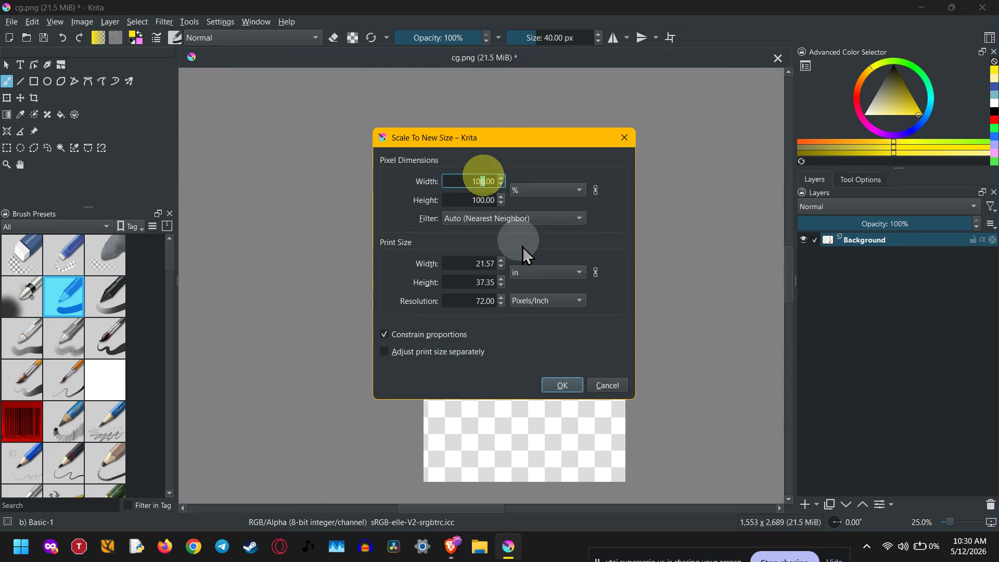
click(539, 196)
click(557, 196)
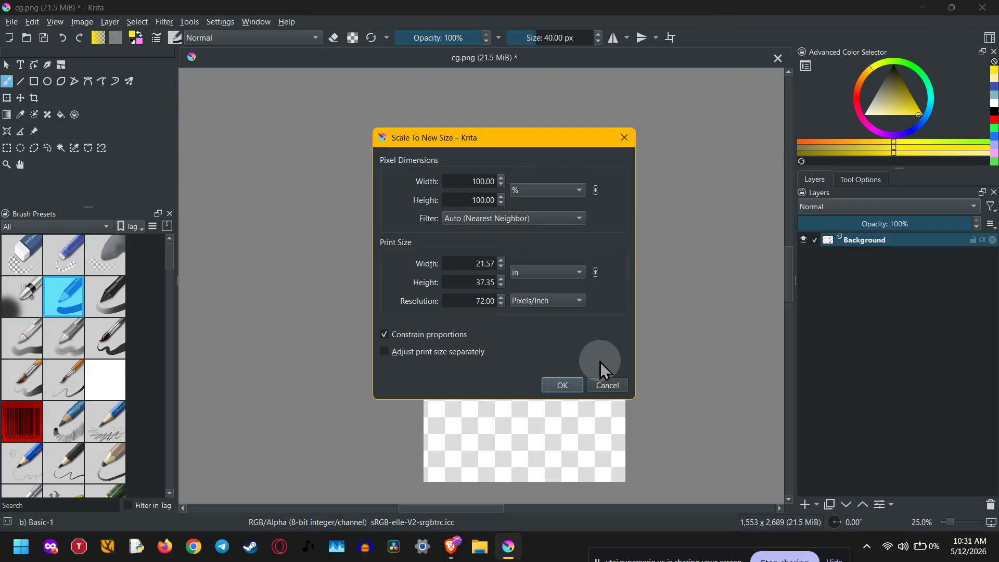
click(481, 181)
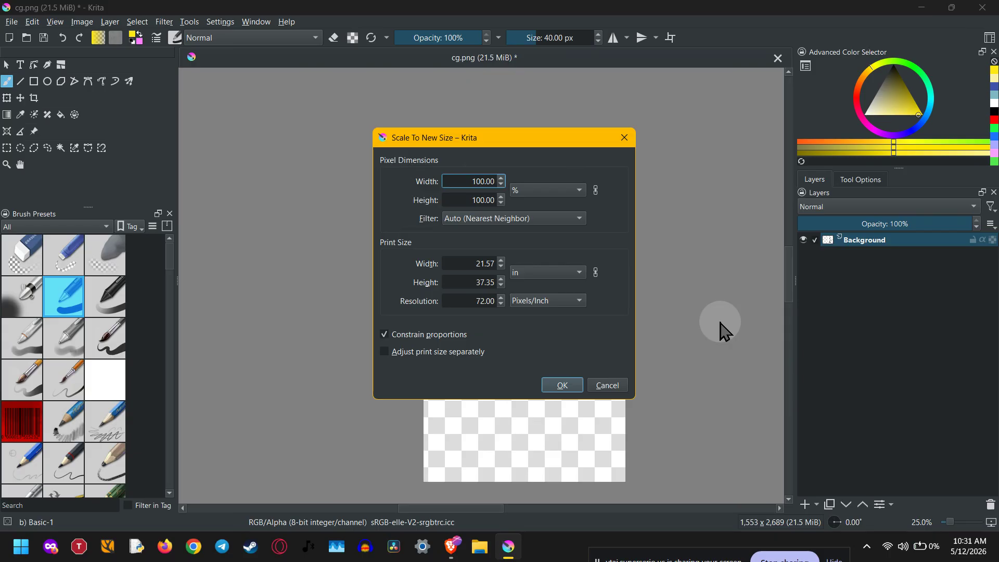
key(BackSpace)
key(BackSpace)
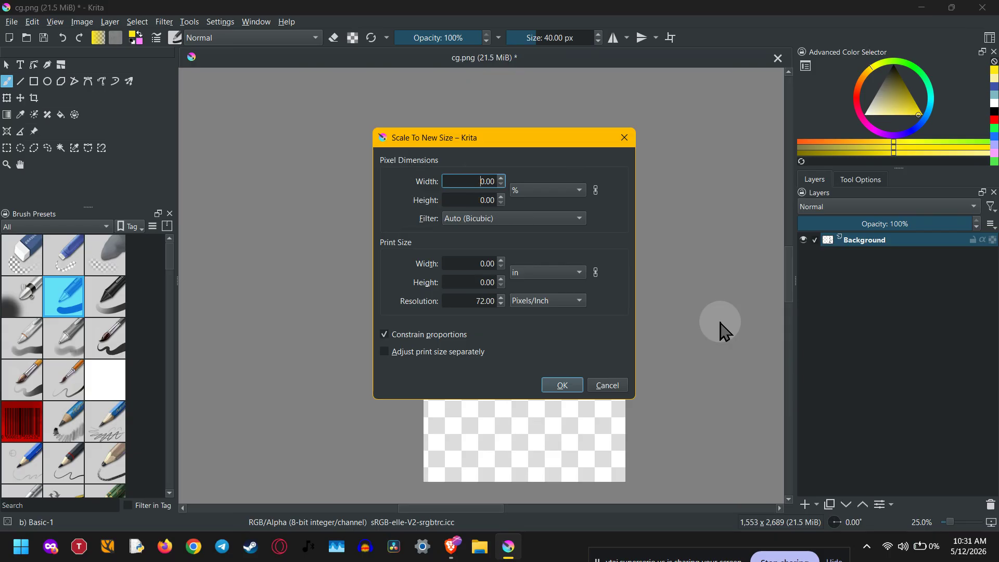
text(9)
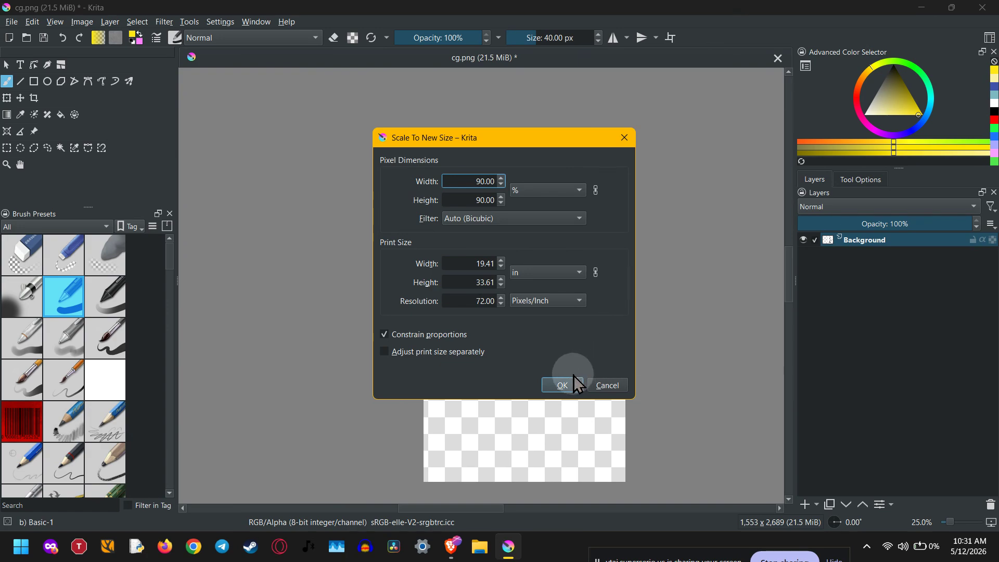
click(555, 388)
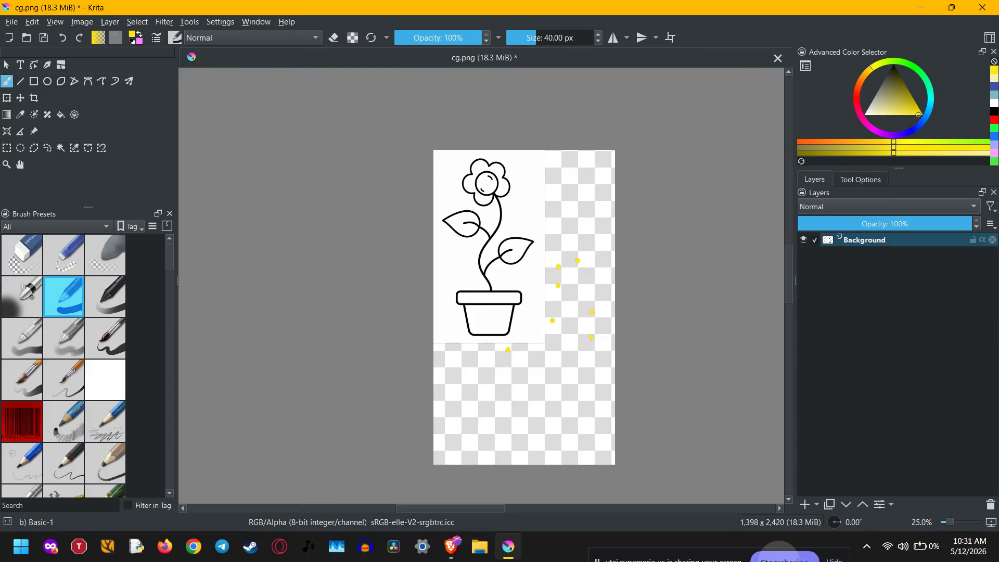
Add a new paint layer above the background
key(Insert)
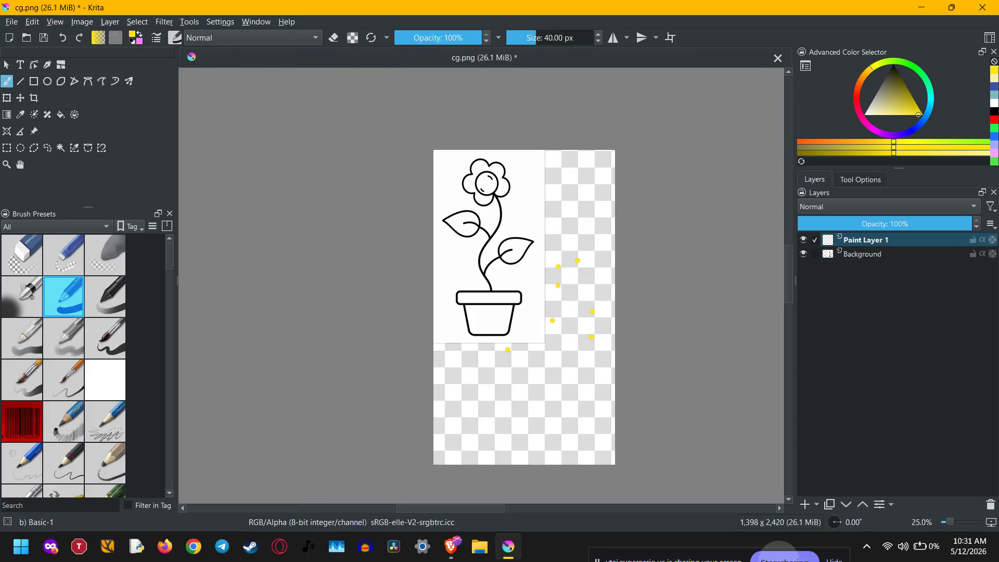